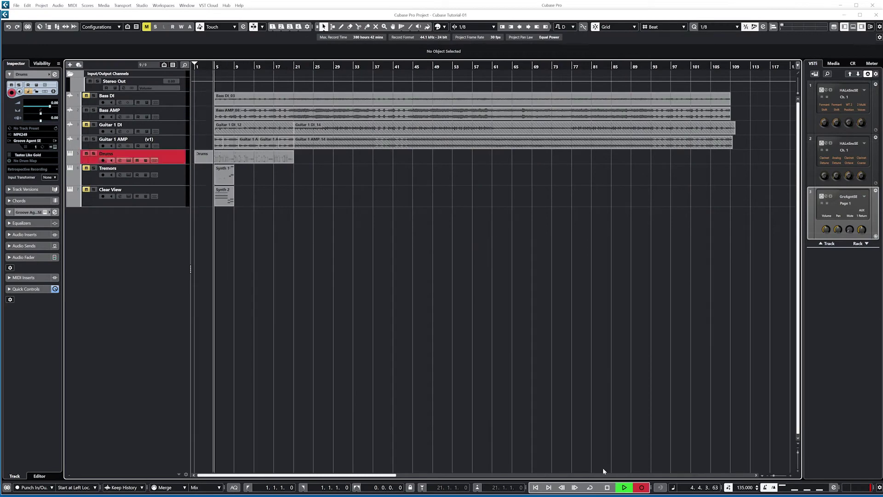
- Quantize all notes in the Drums part to 1/8 with a 10 % catch range
{"action": "left_click", "coordinate": [7, 487]}
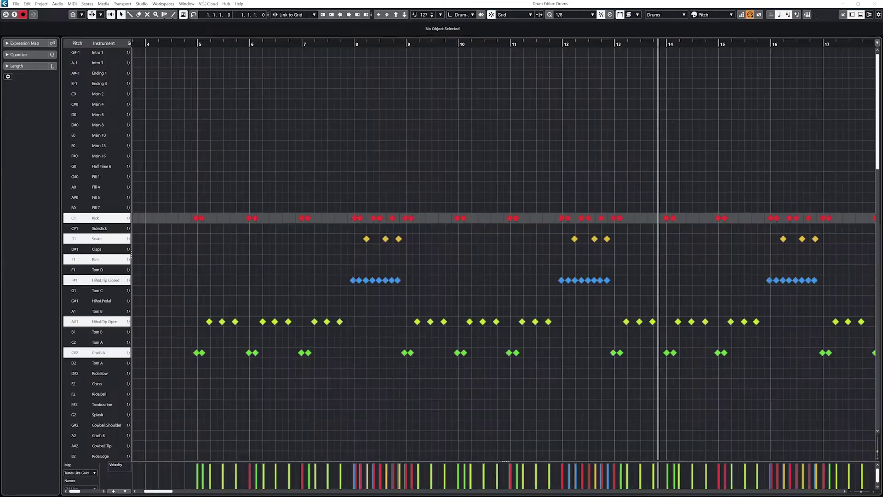
{"action": "key", "text": "ctrl+a"}
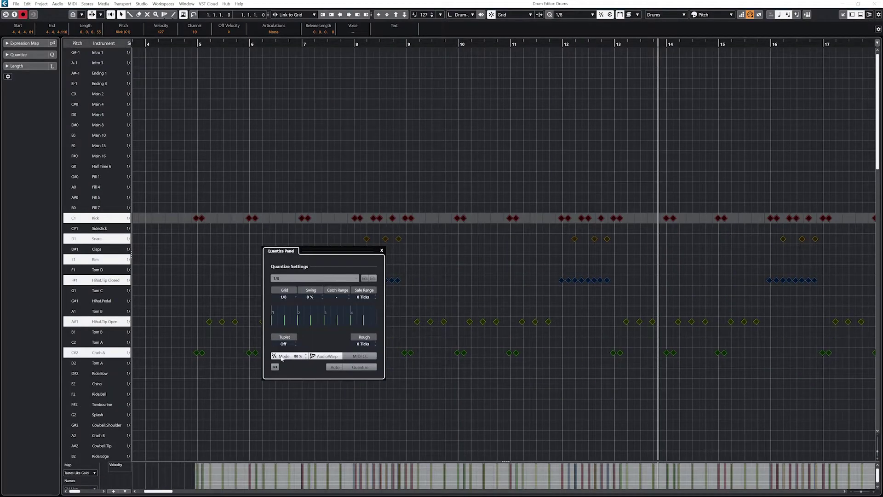
{"action": "left_click", "coordinate": [359, 367]}
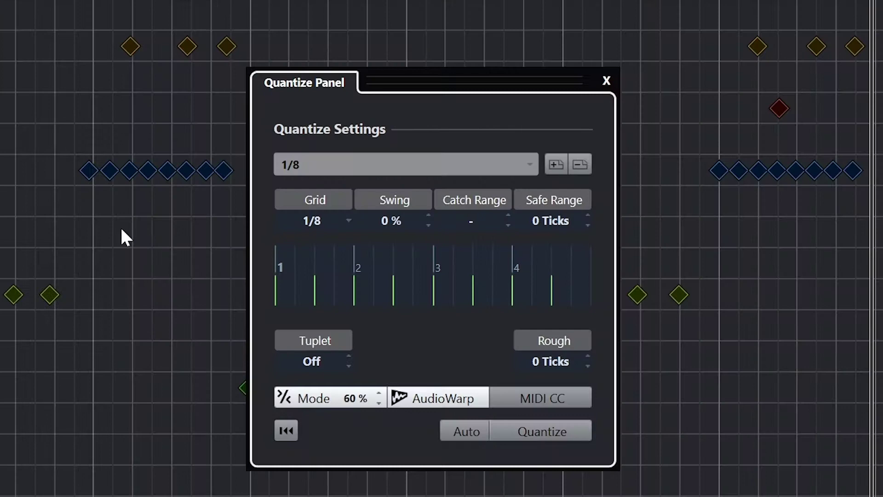
{"action": "left_click", "coordinate": [507, 217]}
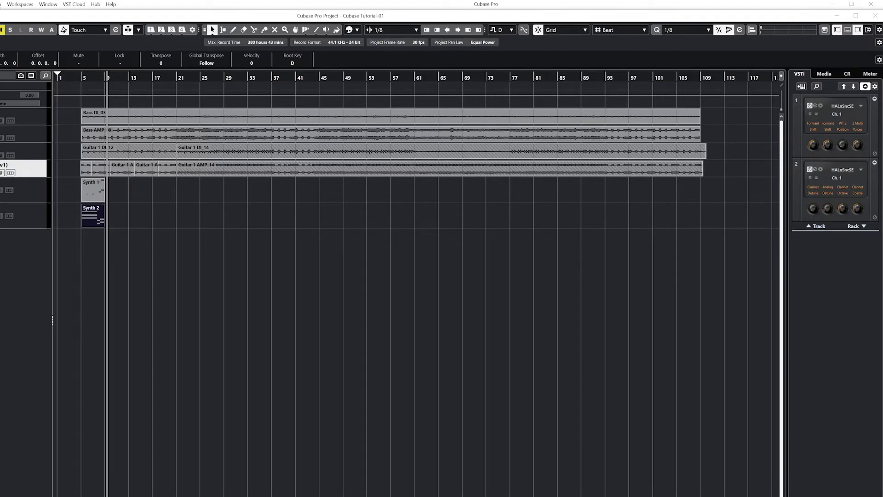
- Show MIDI Port Setup in Studio Setup to check the MPK249 input and output ports
{"action": "left_click", "coordinate": [2, 4]}
{"action": "left_click", "coordinate": [36, 170]}
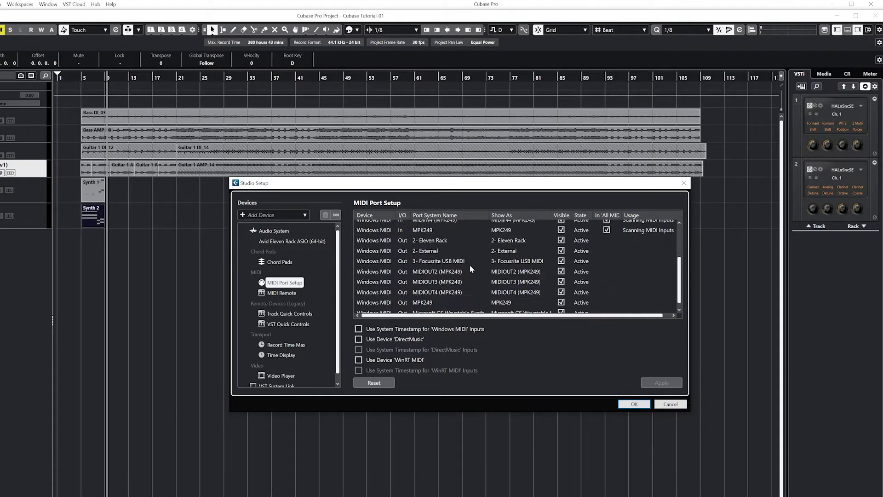
- Close Studio Setup and set up a new instrument track using Groove Agent SE
{"action": "left_click", "coordinate": [633, 403]}
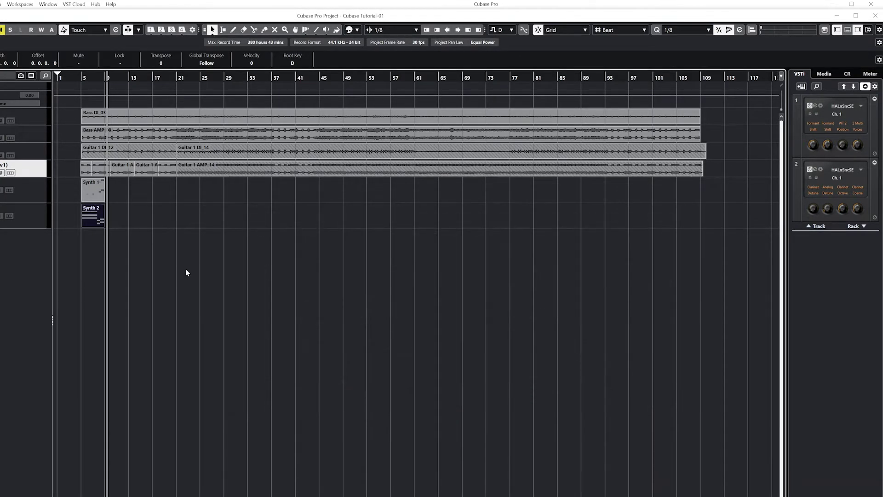
{"action": "right_click", "coordinate": [10, 262]}
{"action": "left_click", "coordinate": [69, 276]}
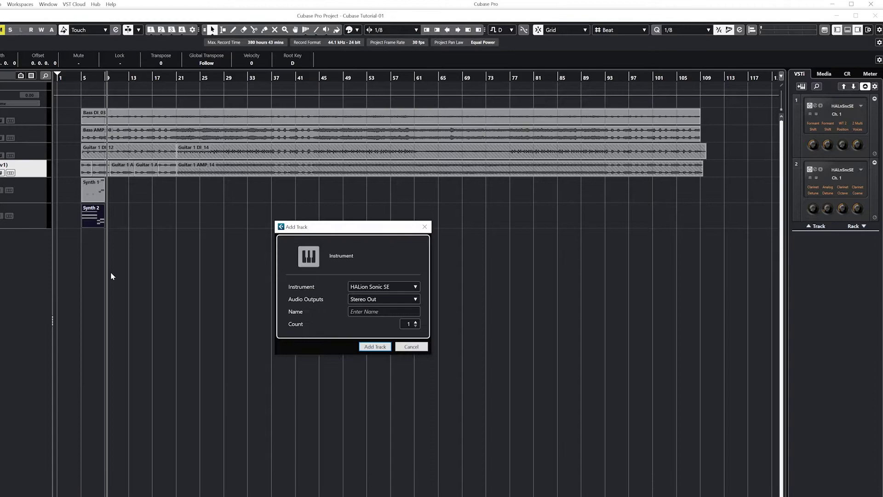
{"action": "left_click", "coordinate": [388, 287]}
{"action": "left_click", "coordinate": [331, 330]}
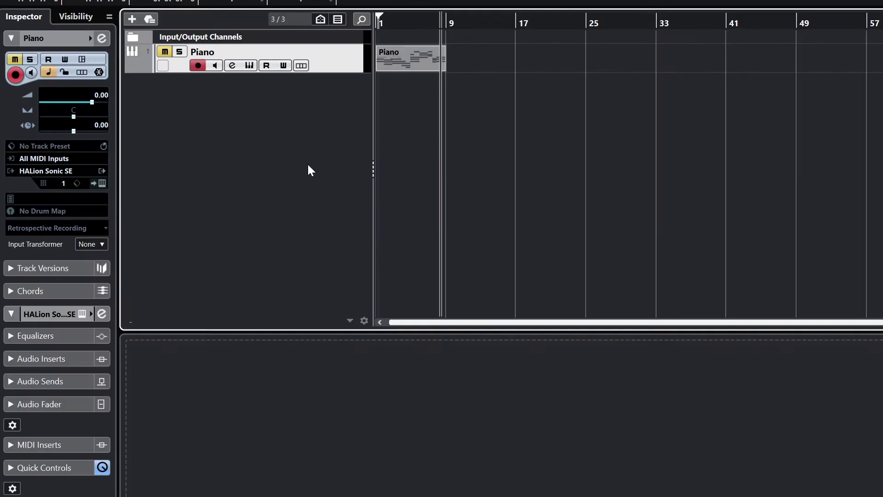
{"action": "right_click", "coordinate": [308, 169]}
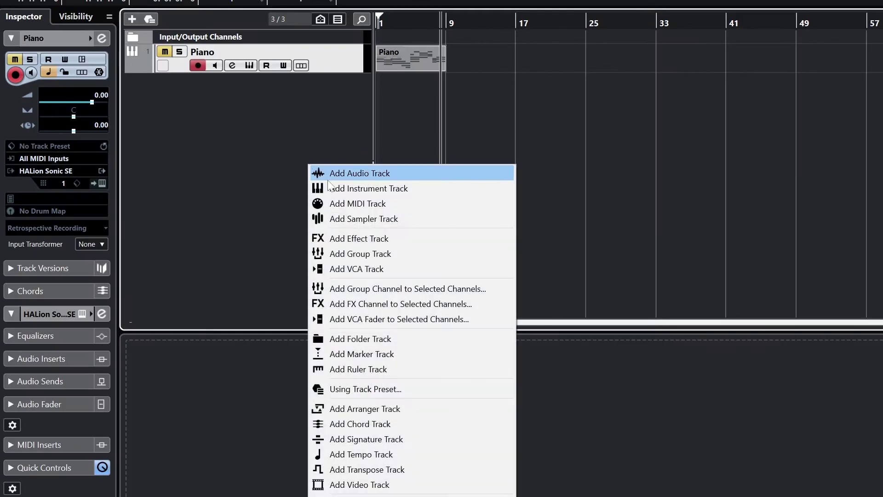
{"action": "left_click", "coordinate": [385, 190]}
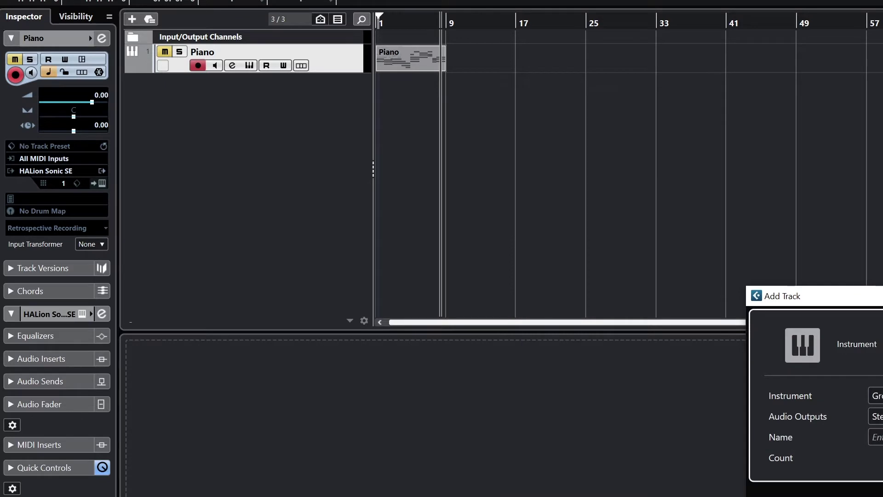
- Add the Groove Agent SE 01 track and load the No Gain No Pain kit
{"action": "key", "text": "Return"}
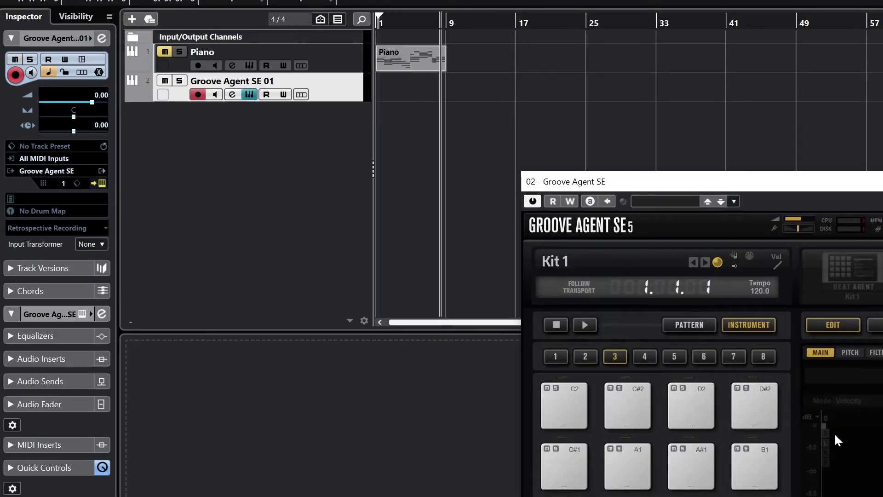
{"action": "left_click", "coordinate": [679, 203]}
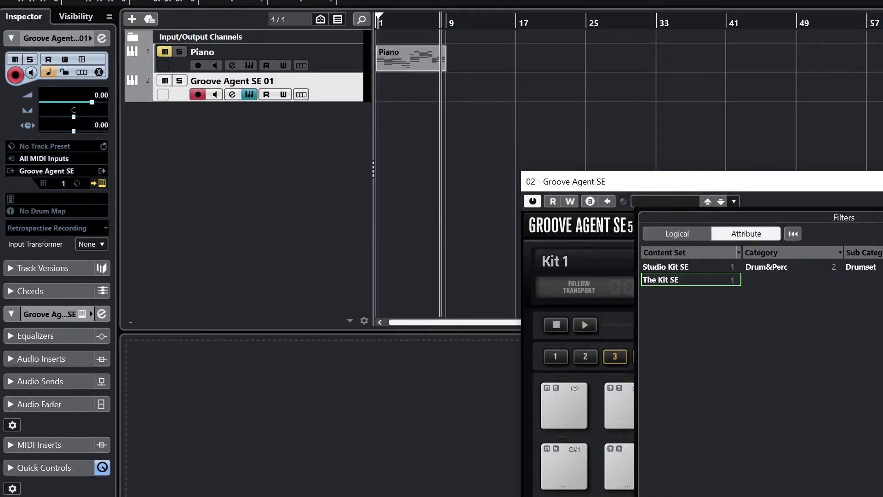
{"action": "key", "text": "Return"}
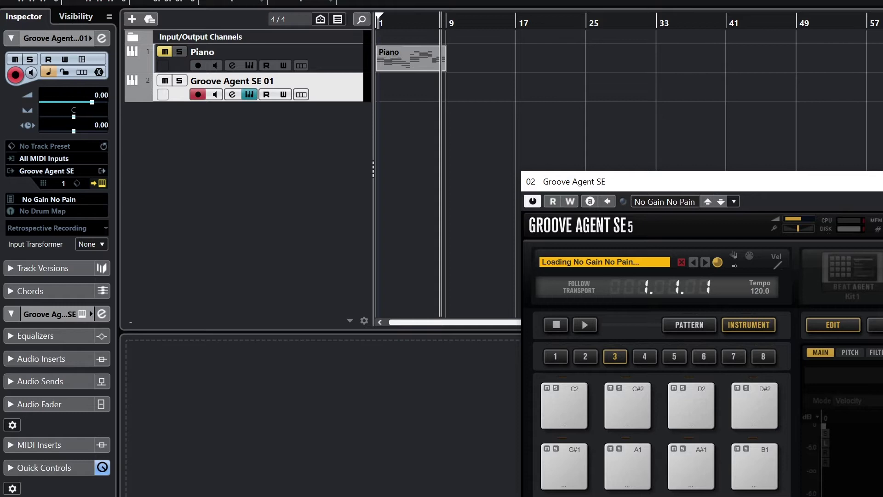
- Record a drum pattern from bar 1 on Groove Agent SE 01 and review it in the Key Editor
{"action": "key", "text": "ctrl+w"}
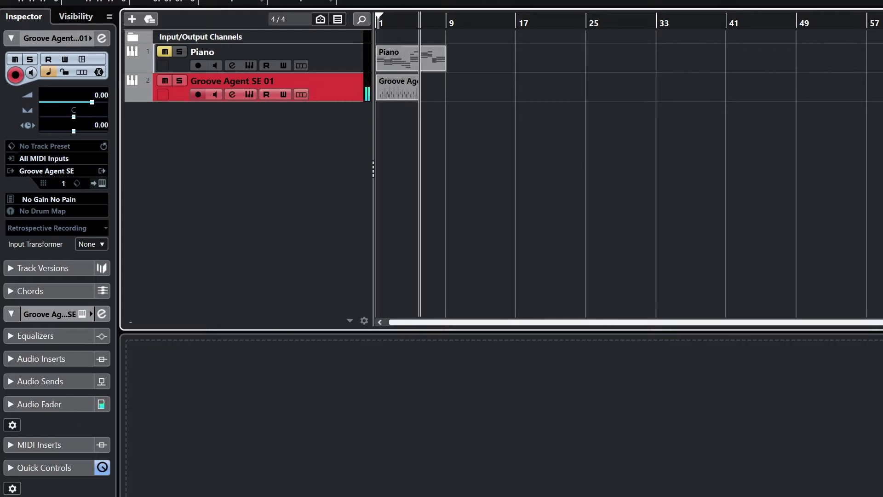
{"action": "key", "text": "space"}
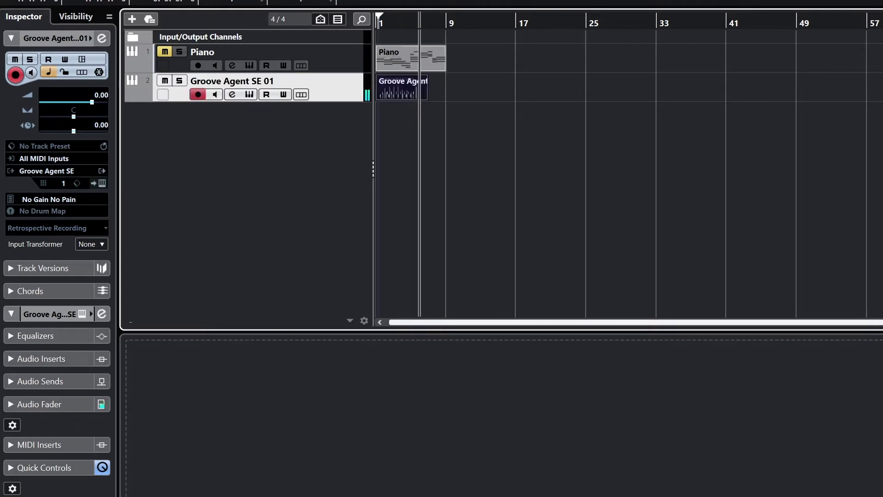
{"action": "double_click", "coordinate": [396, 87]}
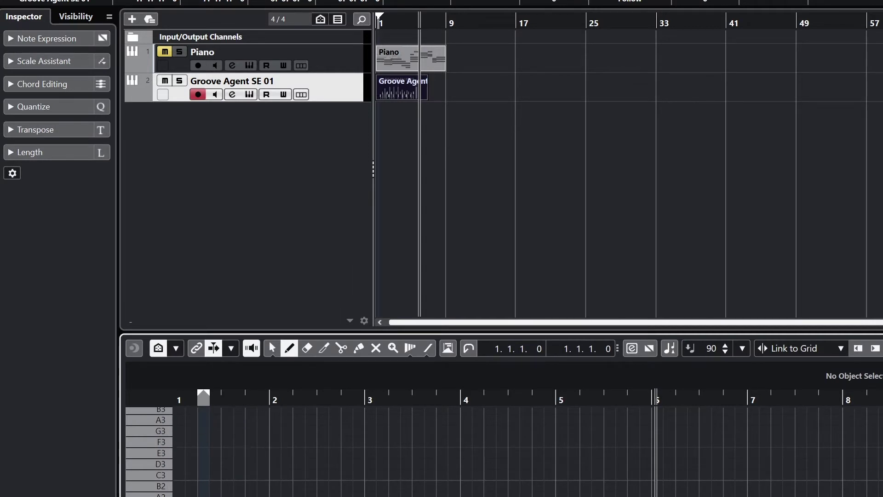
{"action": "key", "text": "ctrl+e"}
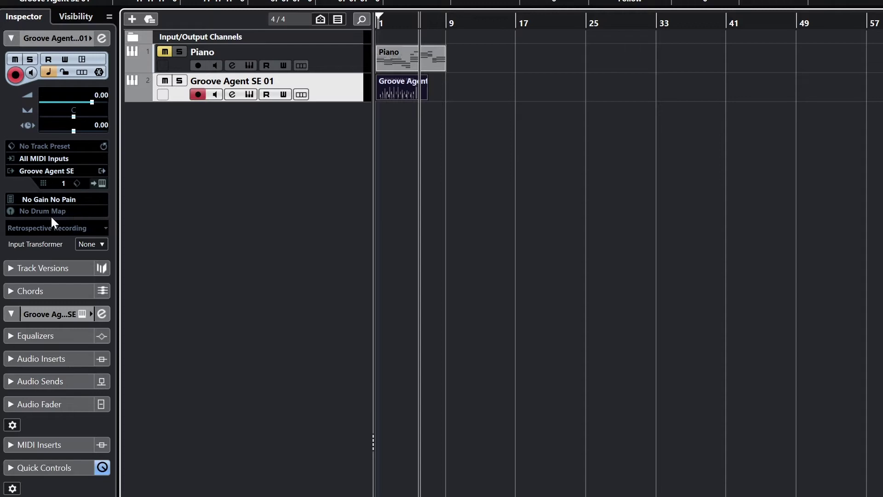
- Set the track's drum map to 'I Ain't Got The Time - Groove Agent SE' in the Inspector
{"action": "left_click", "coordinate": [40, 210]}
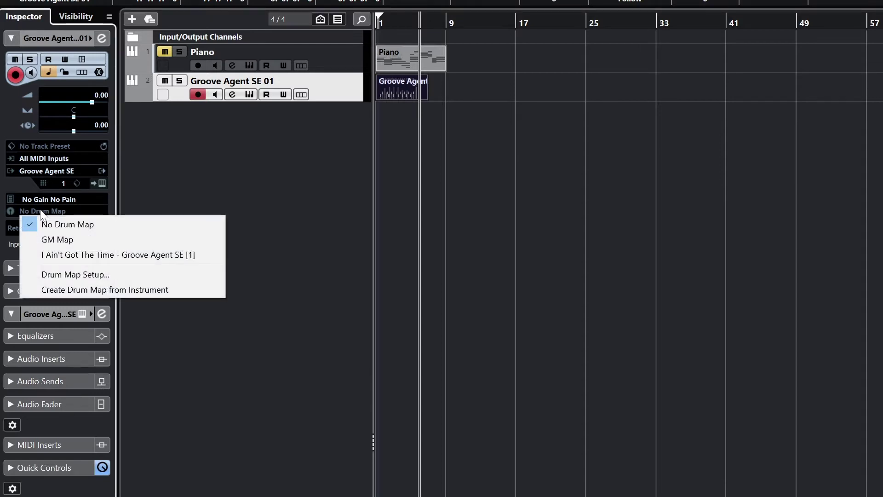
{"action": "left_click", "coordinate": [57, 254]}
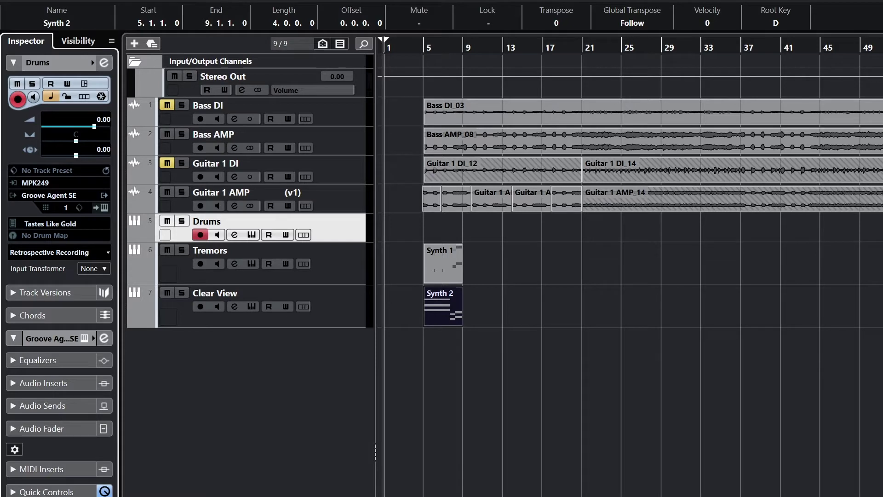
- Start recording a MIDI drum part on the Drums track with keypad *
{"action": "key", "text": "KP_Multiply"}
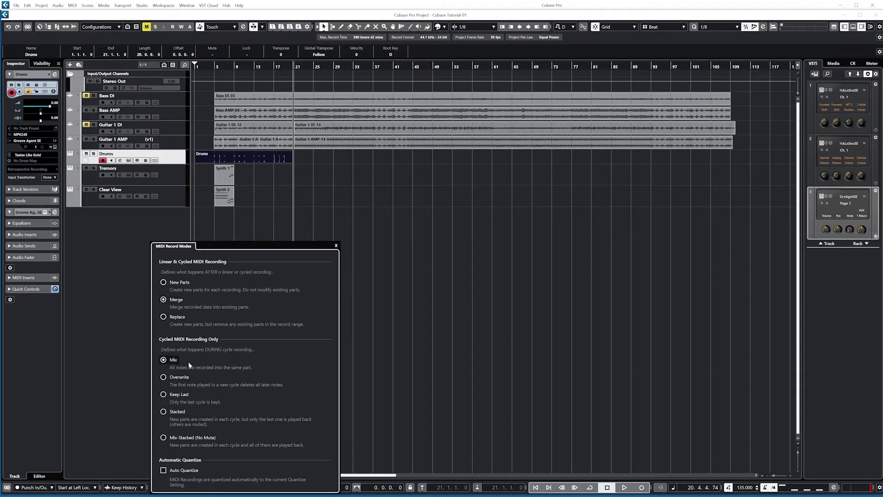
- Record trial Drums takes starting from bar 5 and then from bar 1
{"action": "left_click", "coordinate": [134, 334]}
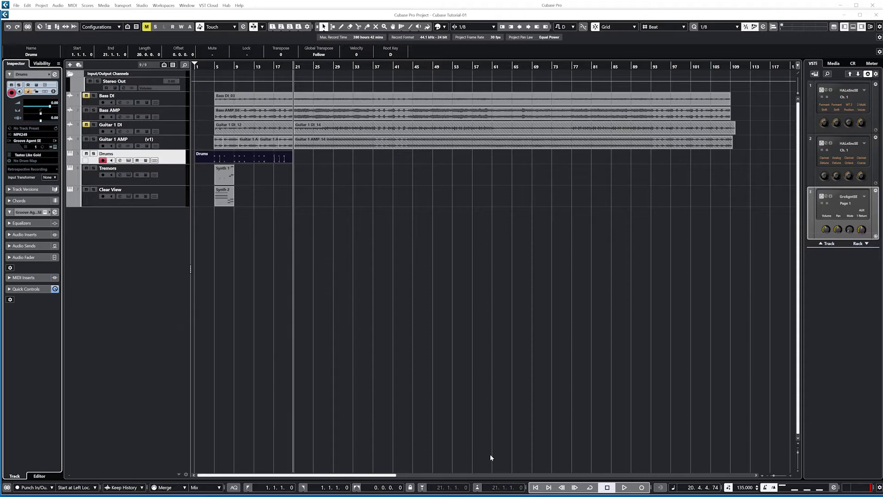
{"action": "left_click", "coordinate": [536, 487]}
{"action": "left_click", "coordinate": [641, 487]}
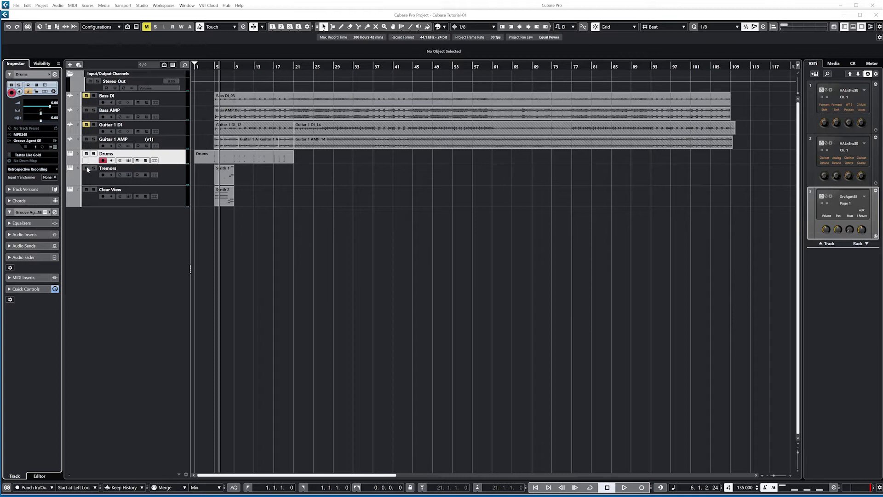
{"action": "key", "text": "KP_Multiply"}
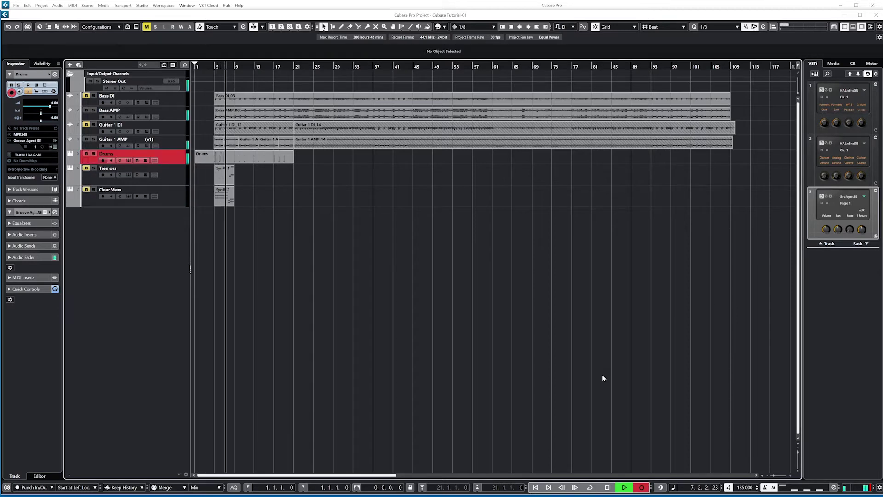
{"action": "key", "text": "KP_Multiply"}
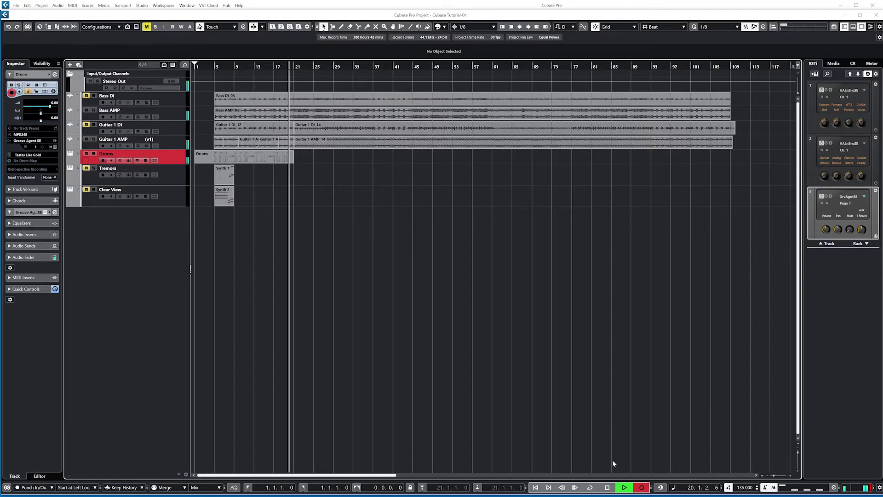
{"action": "left_click", "coordinate": [642, 487]}
{"action": "left_click", "coordinate": [642, 487]}
{"action": "left_click", "coordinate": [641, 487]}
- Undo a bad take and record a fresh Drums take from bar 1 to bar 21
{"action": "left_click", "coordinate": [640, 487]}
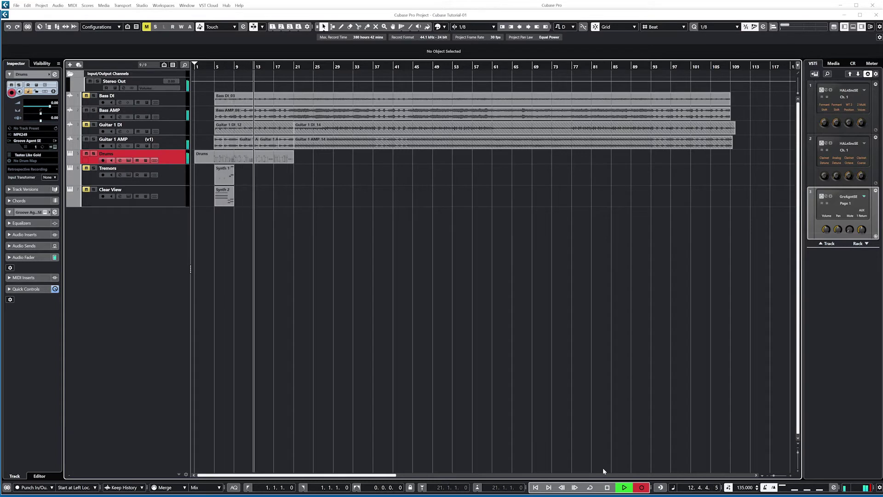
{"action": "left_click", "coordinate": [642, 487]}
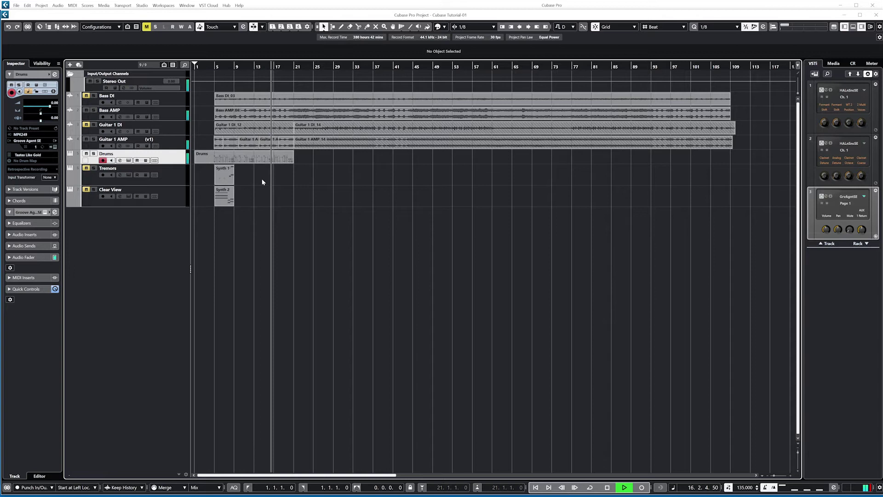
{"action": "key", "text": "ctrl+z"}
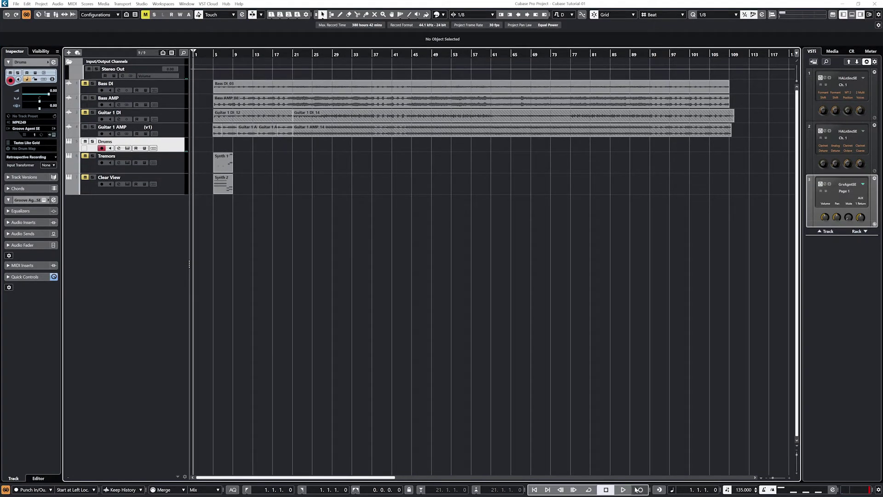
{"action": "left_click", "coordinate": [639, 489]}
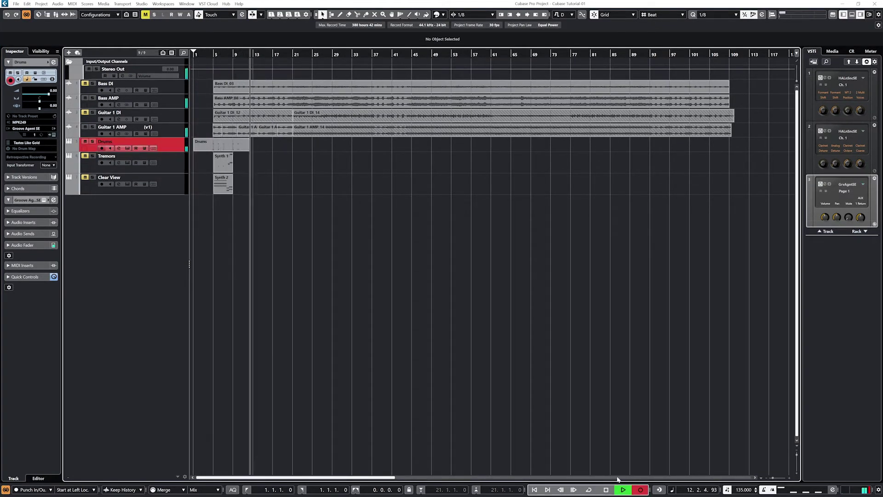
{"action": "left_click", "coordinate": [606, 489]}
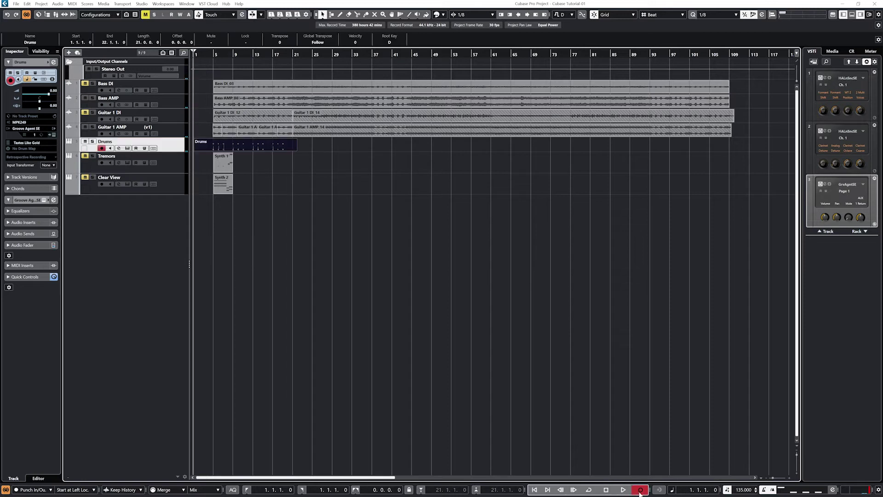
{"action": "left_click", "coordinate": [639, 490]}
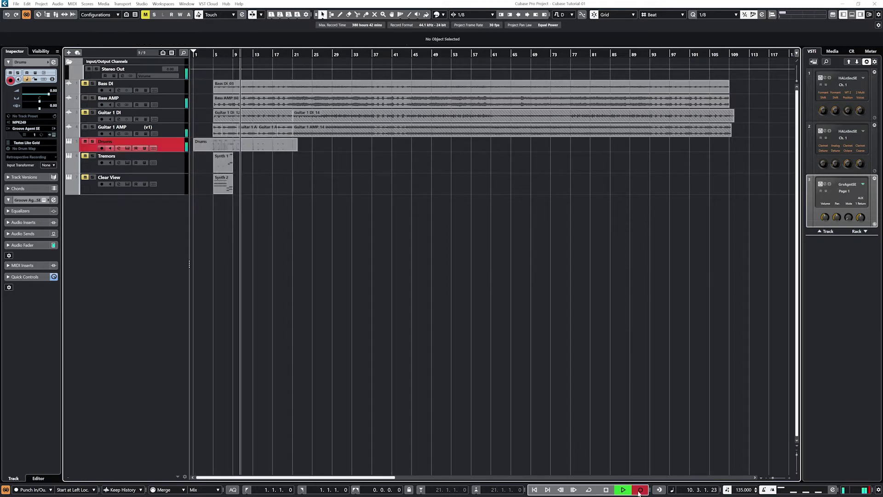
{"action": "left_click", "coordinate": [640, 489]}
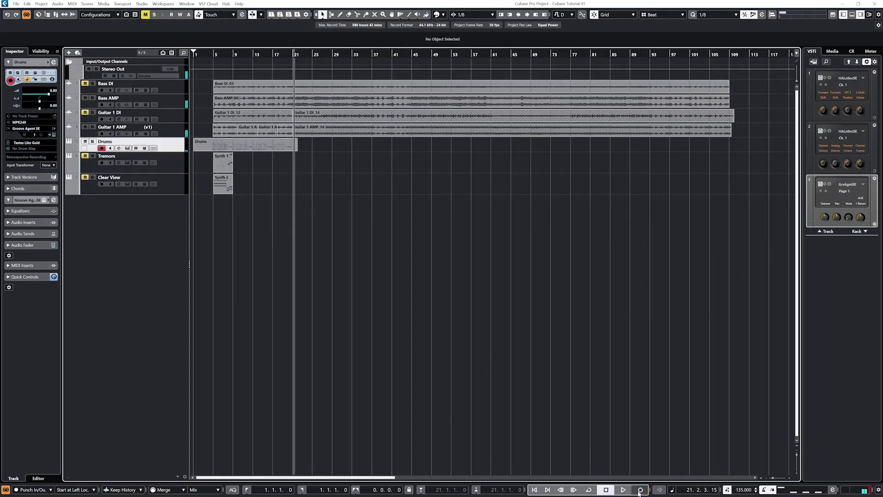
{"action": "left_click", "coordinate": [640, 490]}
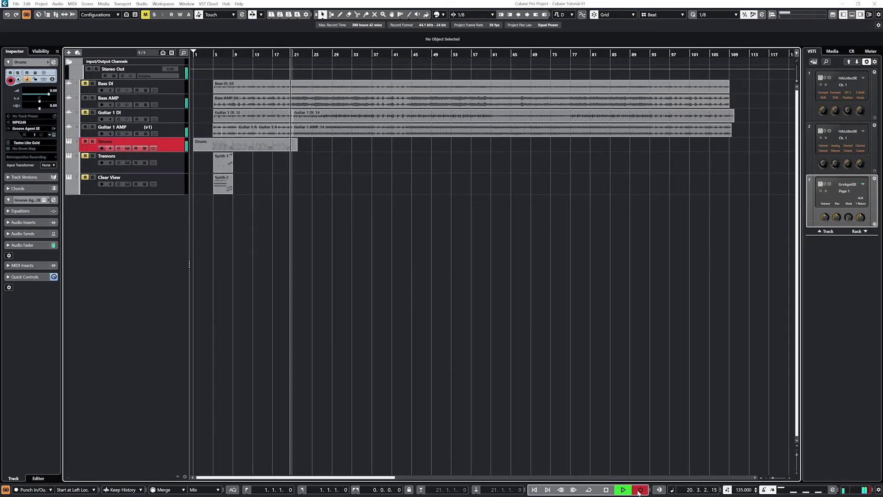
{"action": "left_click", "coordinate": [640, 490]}
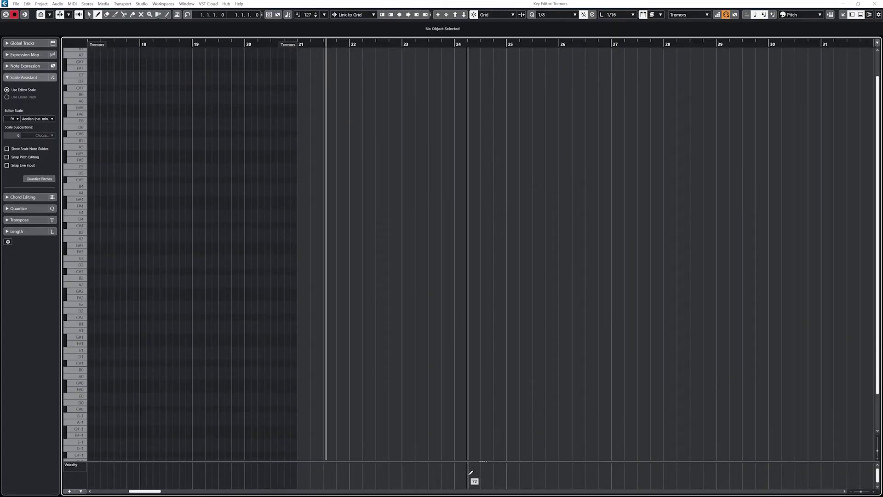
- Switch to the Object Selection tool and enable Step Input at bar 17
{"action": "left_click_drag", "start_coordinate": [154, 491], "coordinate": [146, 492]}
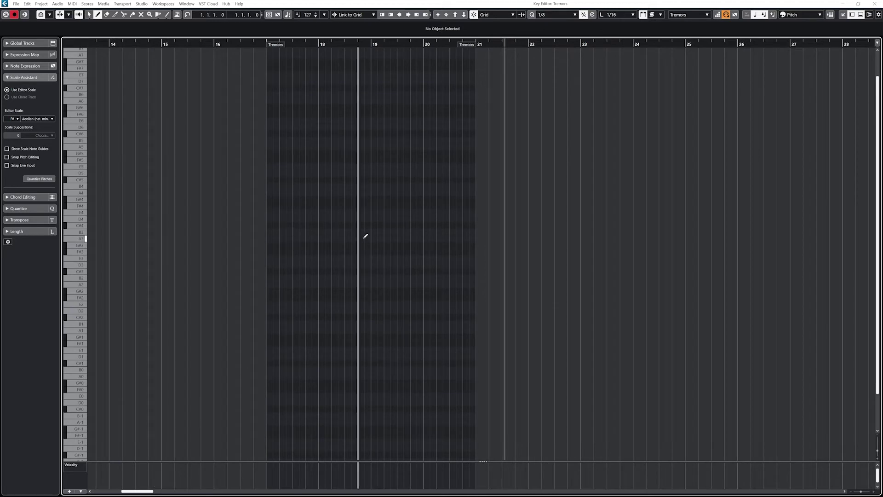
{"action": "left_click", "coordinate": [89, 14]}
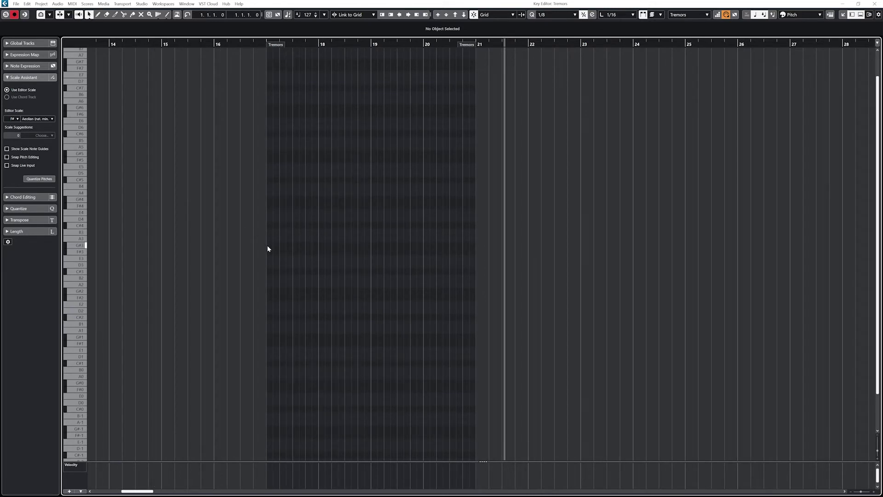
{"action": "left_click", "coordinate": [725, 16]}
{"action": "left_click", "coordinate": [267, 101]}
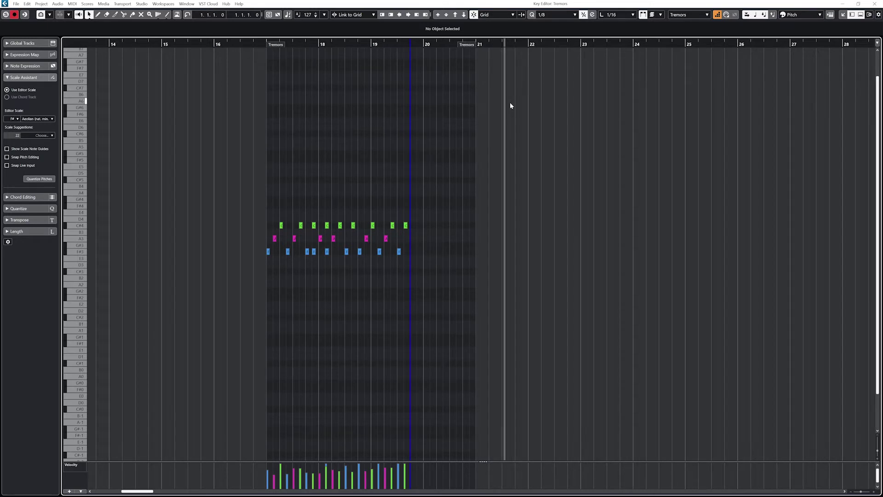
- Undo the step-entered notes, including C#4 and A3, and record into the Tremors part
{"action": "key", "text": "ctrl+z"}
{"action": "key", "text": "ctrl+z"}
{"action": "key", "text": "ctrl+z"}
{"action": "key", "text": "ctrl+z"}
{"action": "key", "text": "ctrl+z"}
{"action": "key", "text": "ctrl+z"}
{"action": "key", "text": "ctrl+z"}
{"action": "key", "text": "ctrl+z"}
{"action": "key", "text": "ctrl+z"}
{"action": "key", "text": "ctrl+z"}
{"action": "key", "text": "ctrl+z"}
{"action": "key", "text": "ctrl+z"}
{"action": "key", "text": "ctrl+z"}
{"action": "key", "text": "ctrl+z"}
{"action": "key", "text": "ctrl+z"}
{"action": "key", "text": "ctrl+z"}
{"action": "key", "text": "ctrl+z"}
{"action": "key", "text": "ctrl+z"}
{"action": "key", "text": "ctrl+z"}
{"action": "key", "text": "ctrl+z"}
{"action": "key", "text": "ctrl+z"}
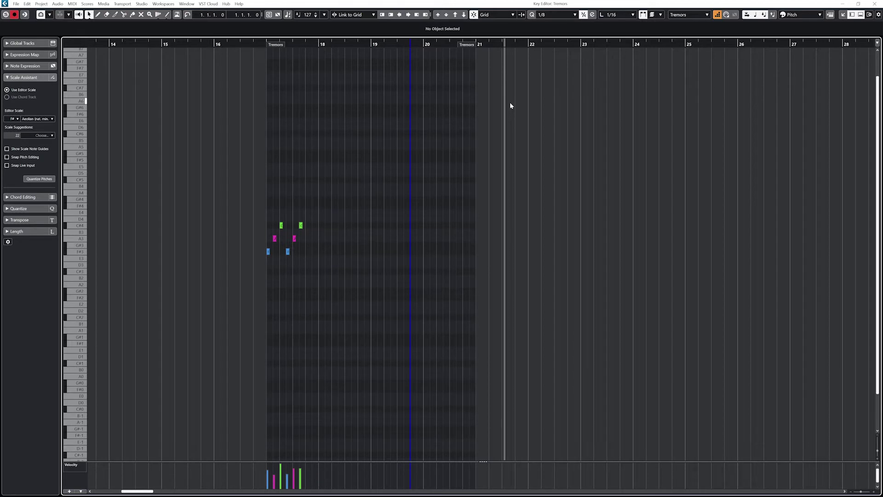
{"action": "key", "text": "ctrl+z"}
{"action": "key", "text": "ctrl+z"}
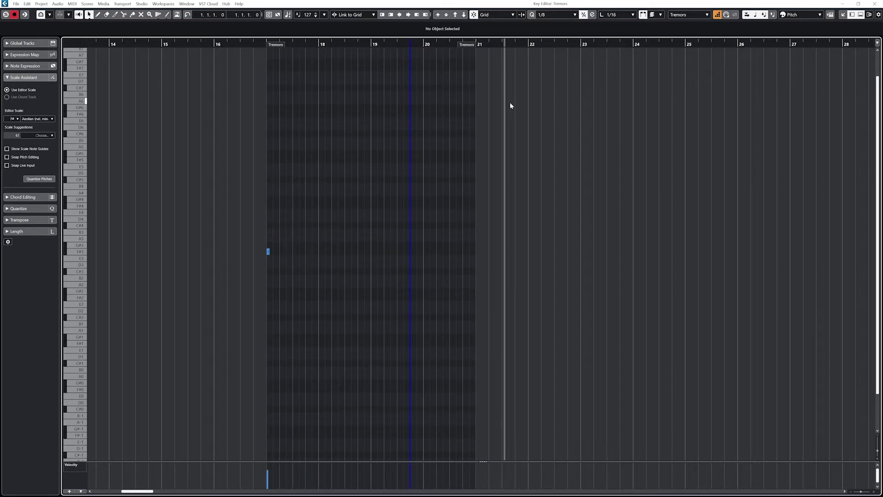
{"action": "key", "text": "ctrl+z"}
{"action": "left_click", "coordinate": [268, 176]}
{"action": "key", "text": "KP_Multiply"}
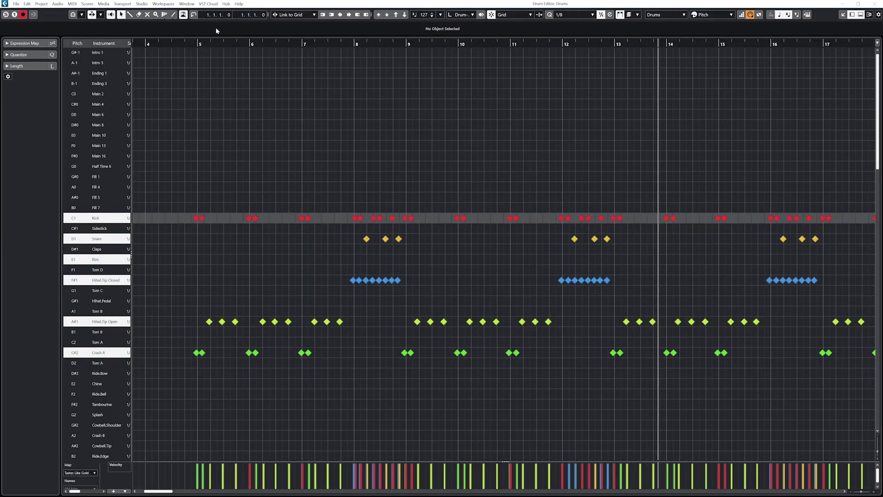
- Select all drum notes, keep the 1/8 quantize preset, and open the Quantize Panel
{"action": "key", "text": "ctrl+a"}
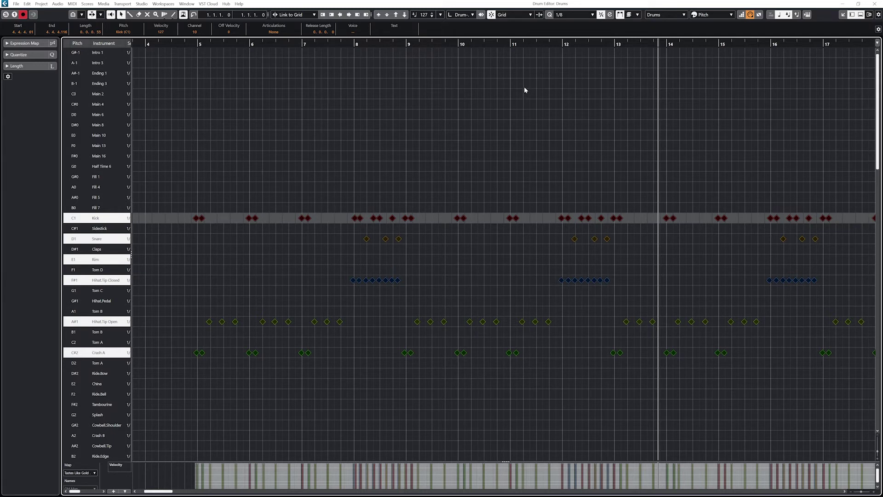
{"action": "left_click", "coordinate": [573, 15]}
{"action": "left_click", "coordinate": [570, 53]}
{"action": "left_click", "coordinate": [610, 14]}
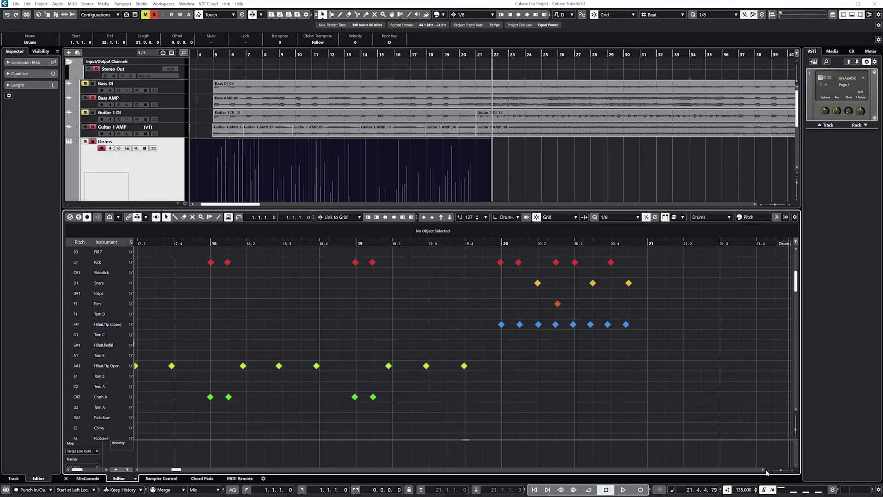
- Maximize the Drums part's separate Drum Editor window and place the cursor just before bar 5
{"action": "left_click", "coordinate": [776, 217]}
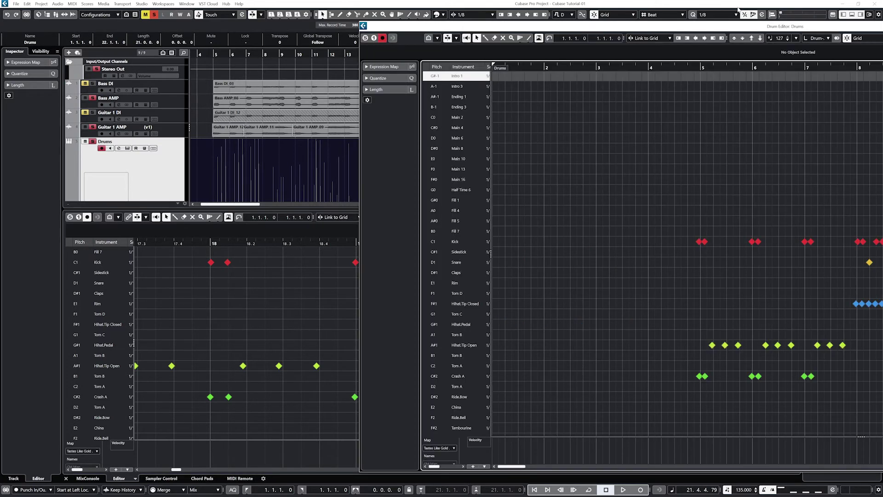
{"action": "left_click_drag", "start_coordinate": [841, 28], "coordinate": [660, 28]}
{"action": "left_click", "coordinate": [796, 30]}
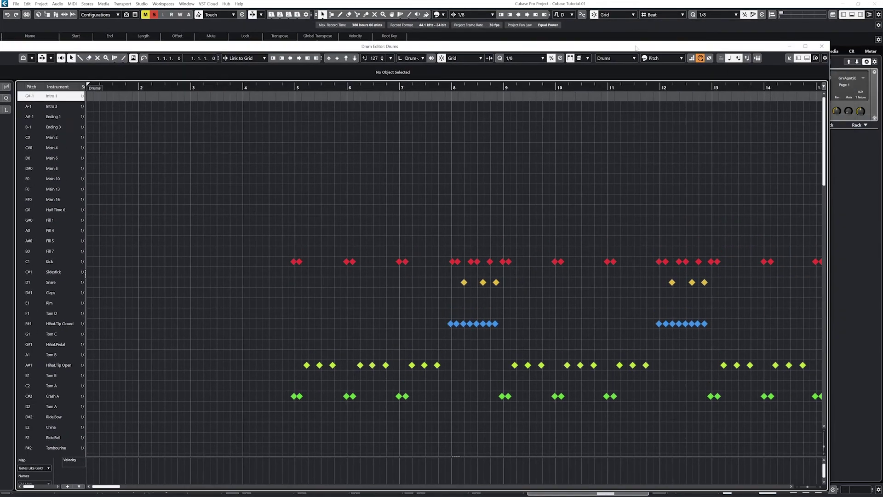
{"action": "left_click", "coordinate": [806, 46]}
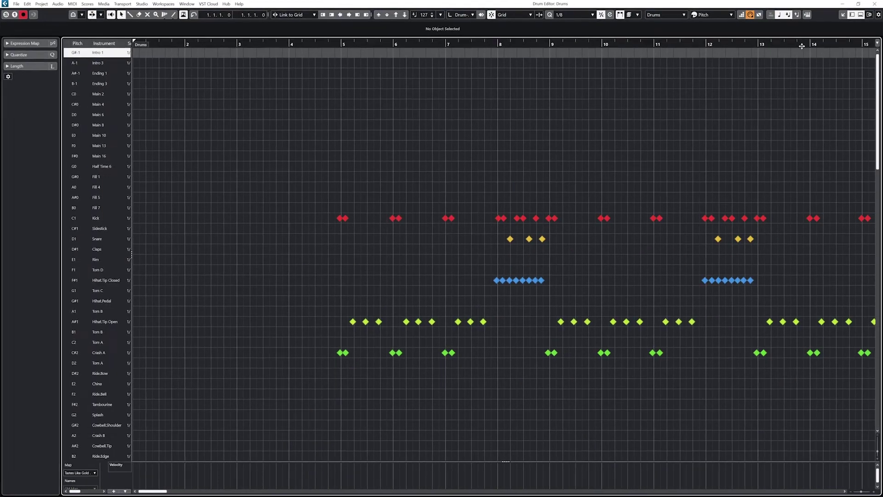
{"action": "left_click", "coordinate": [324, 45]}
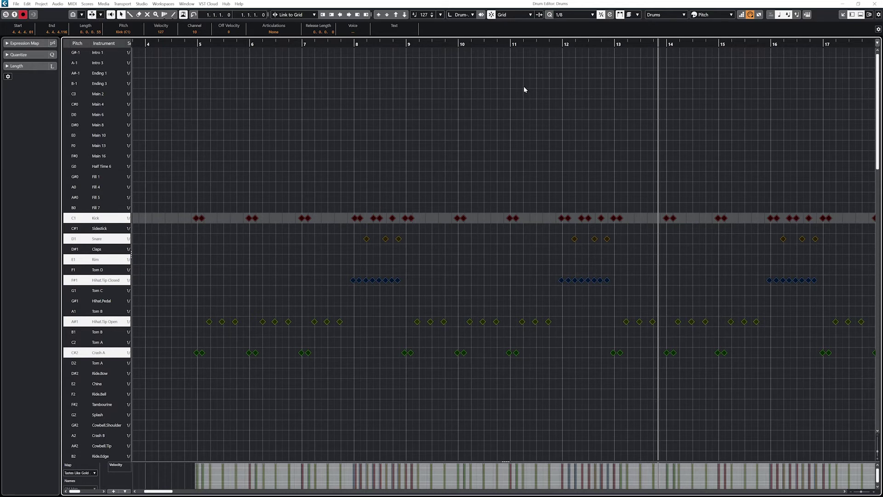
- Hard-quantize the drum notes to the 1/8 grid with soft Mode off, then set the playhead to bar 5
{"action": "left_click", "coordinate": [574, 16]}
{"action": "left_click", "coordinate": [570, 53]}
{"action": "left_click", "coordinate": [609, 15]}
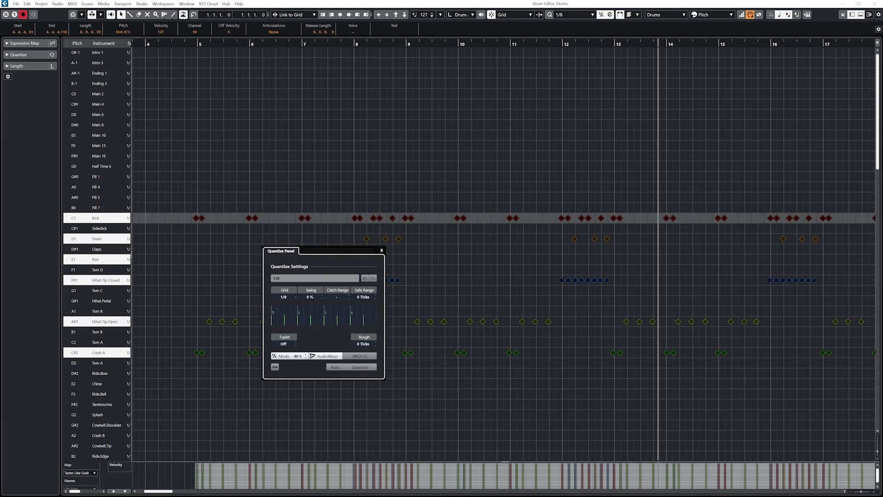
{"action": "left_click", "coordinate": [281, 356]}
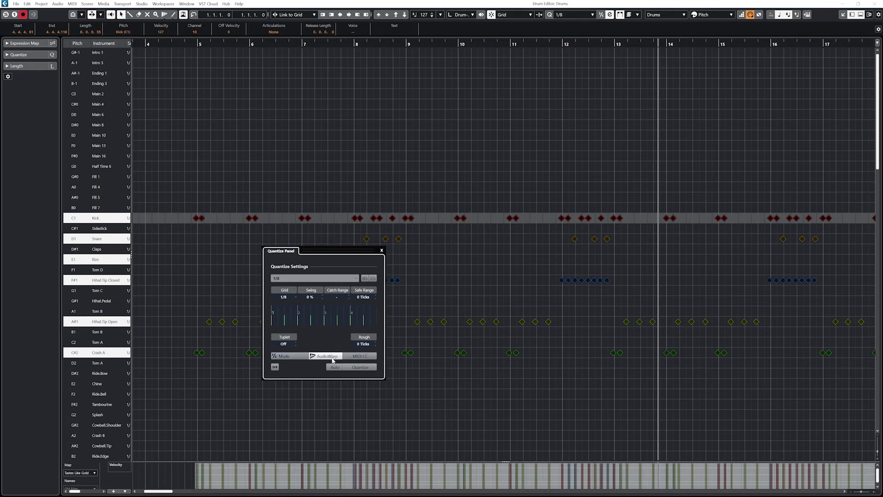
{"action": "left_click", "coordinate": [354, 368]}
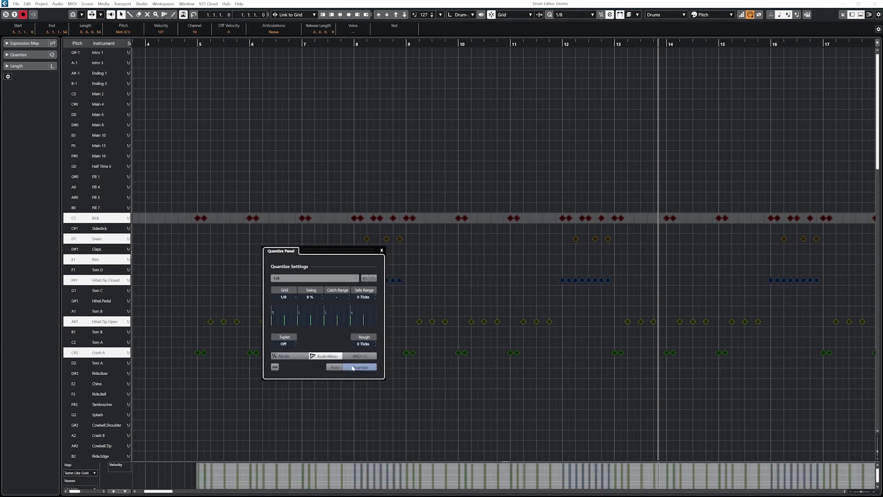
{"action": "left_click", "coordinate": [382, 250]}
{"action": "left_click", "coordinate": [182, 40]}
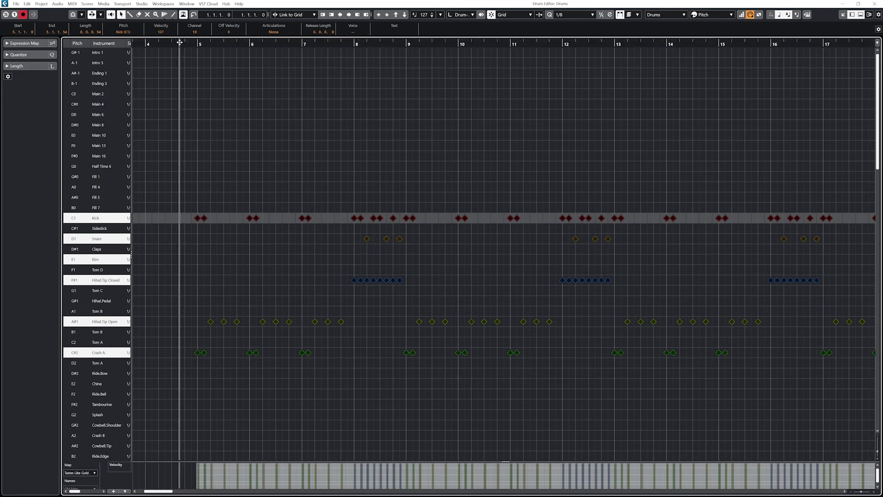
- Play back the hard-quantized drums from bar 5 to hear the result
{"action": "key", "text": "space"}
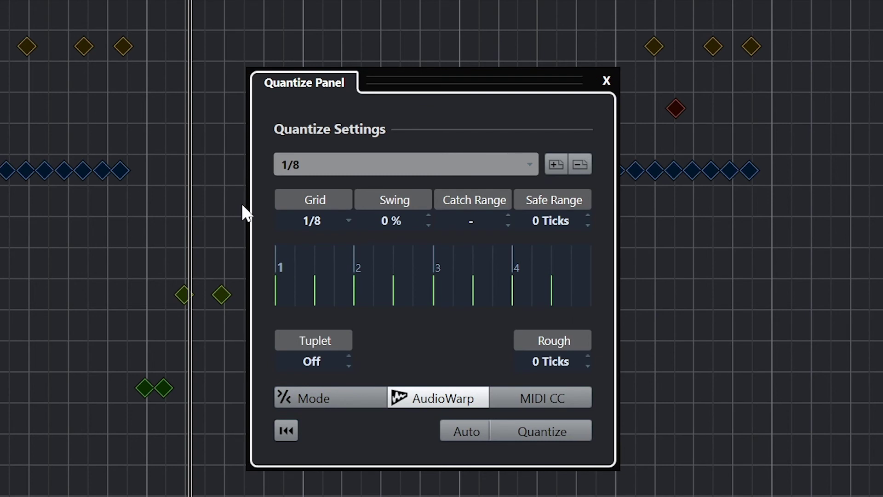
- Soft-quantize the drums at 60% strength, close the panel and play back from bar 5
{"action": "left_click", "coordinate": [335, 404]}
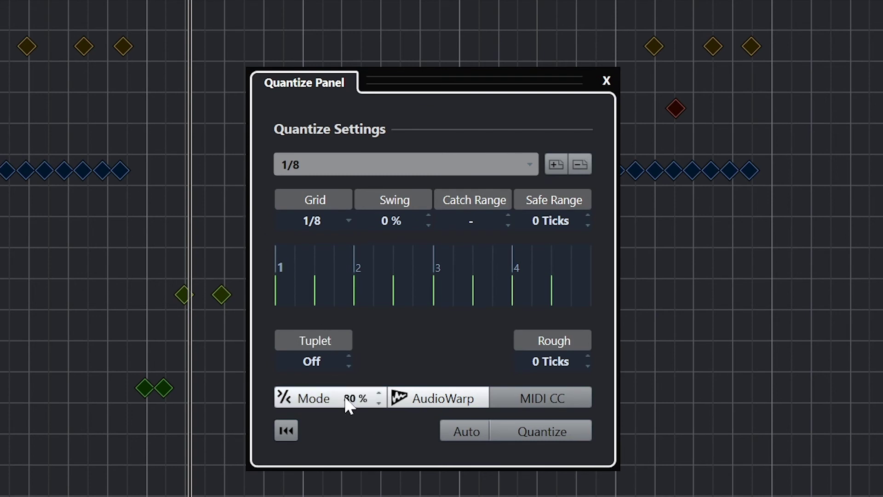
{"action": "double_click", "coordinate": [355, 397]}
{"action": "type", "text": "60"}
{"action": "left_click", "coordinate": [517, 432]}
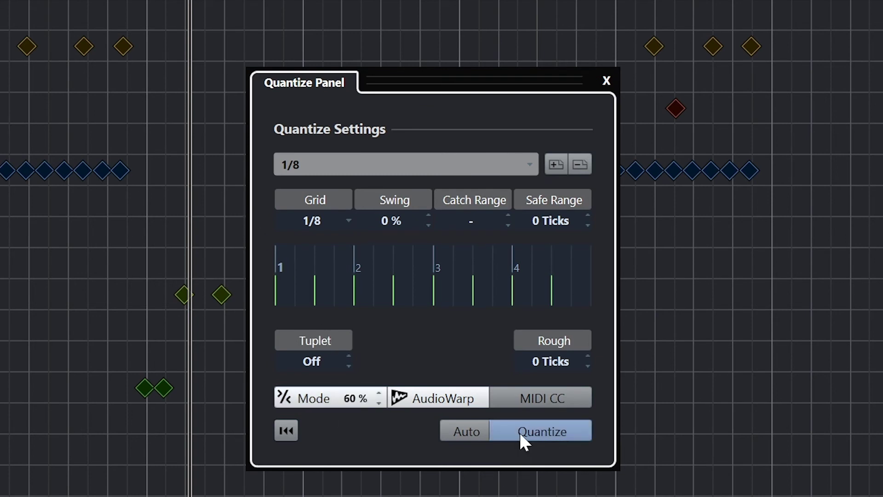
{"action": "left_click", "coordinate": [606, 82]}
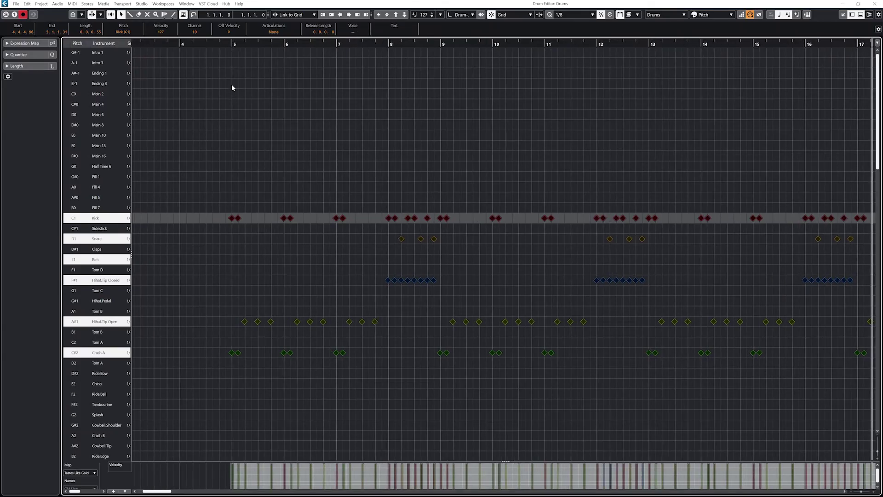
{"action": "left_click", "coordinate": [220, 44]}
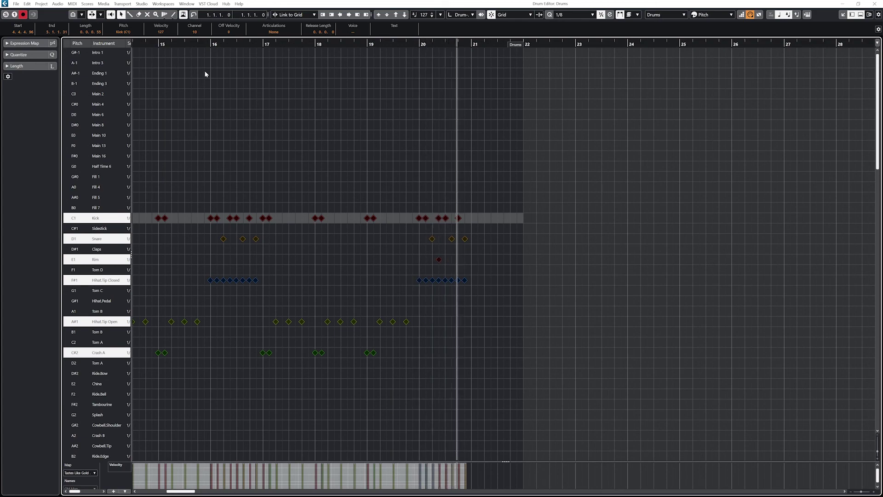
- Reopen the Quantize Panel with Ctrl+Q, raising Catch Range to 10% and Safe Range to 8 ticks
{"action": "key", "text": "ctrl+q"}
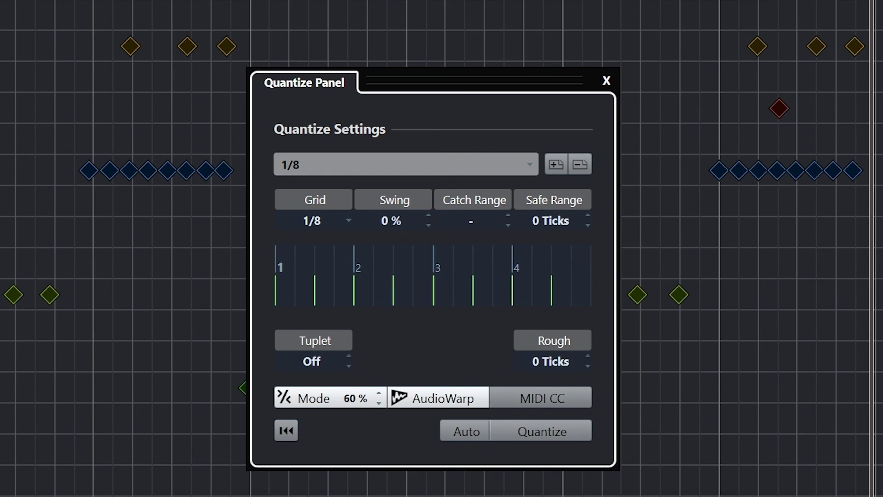
{"action": "scroll", "coordinate": [506, 216], "scroll_direction": "up", "scroll_amount": 8}
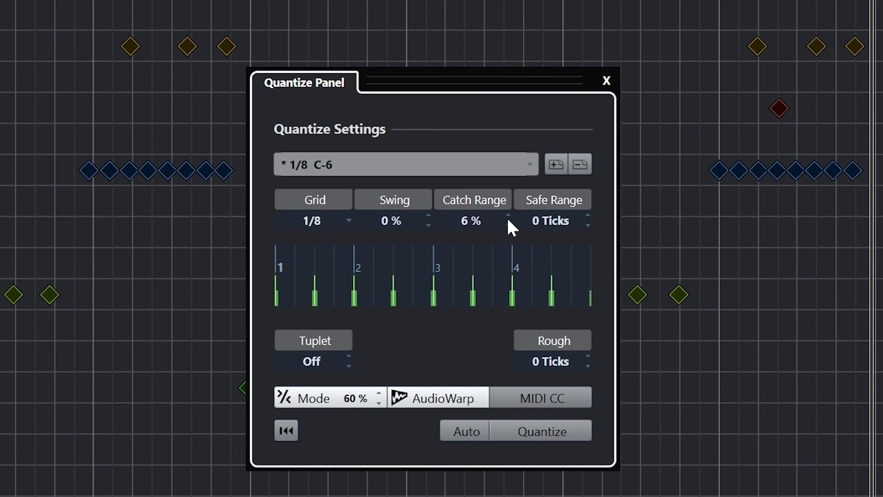
{"action": "scroll", "coordinate": [508, 220], "scroll_direction": "up", "scroll_amount": 2}
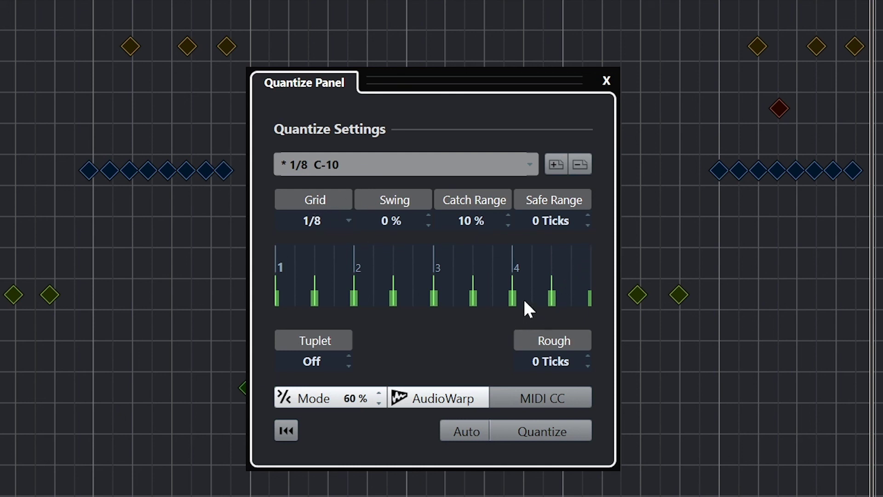
{"action": "left_click", "coordinate": [588, 214]}
{"action": "left_click", "coordinate": [588, 214]}
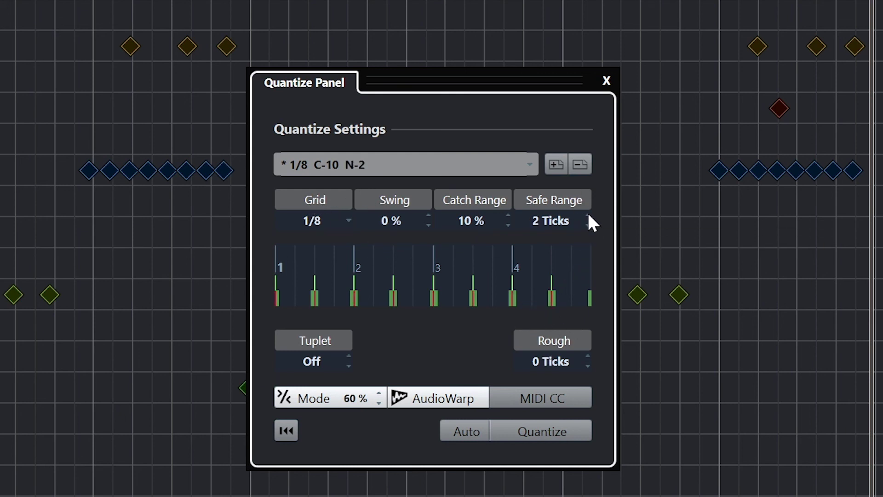
{"action": "left_click", "coordinate": [588, 215]}
{"action": "left_click", "coordinate": [588, 214]}
{"action": "left_click", "coordinate": [588, 215]}
{"action": "left_click", "coordinate": [588, 215]}
{"action": "left_click", "coordinate": [588, 215]}
{"action": "left_click", "coordinate": [588, 215]}
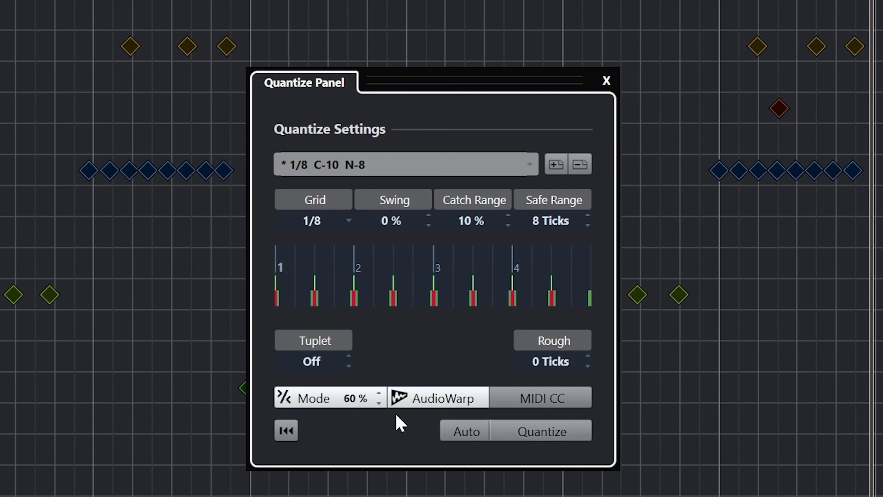
- Hard-quantize the drums with Mode off, reapplying as Catch Range rises to 17% and then 23%
{"action": "left_click", "coordinate": [331, 398]}
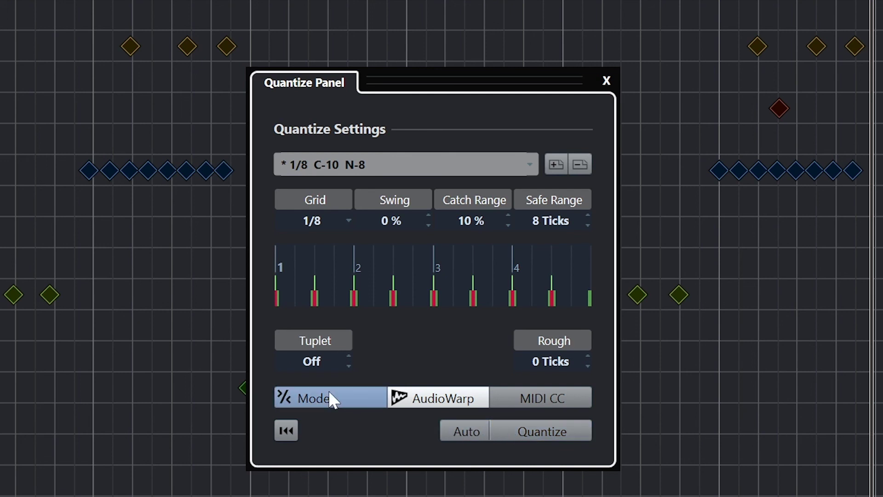
{"action": "left_click", "coordinate": [541, 439]}
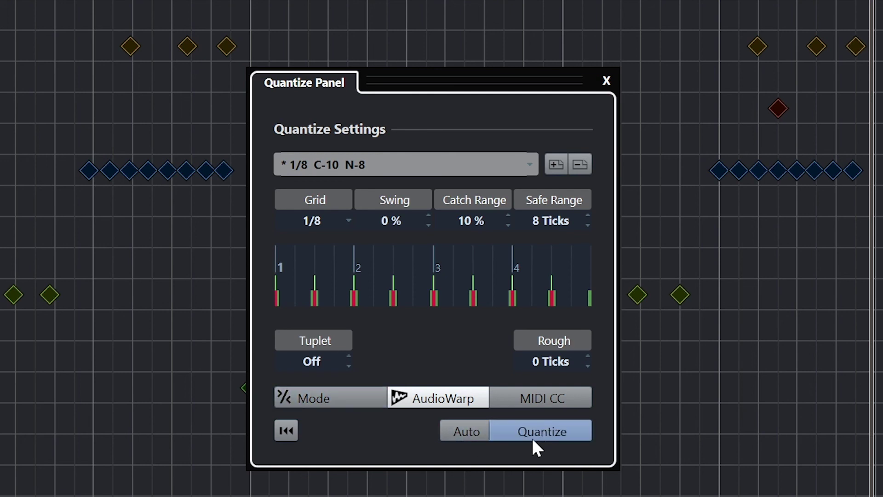
{"action": "left_click", "coordinate": [531, 431]}
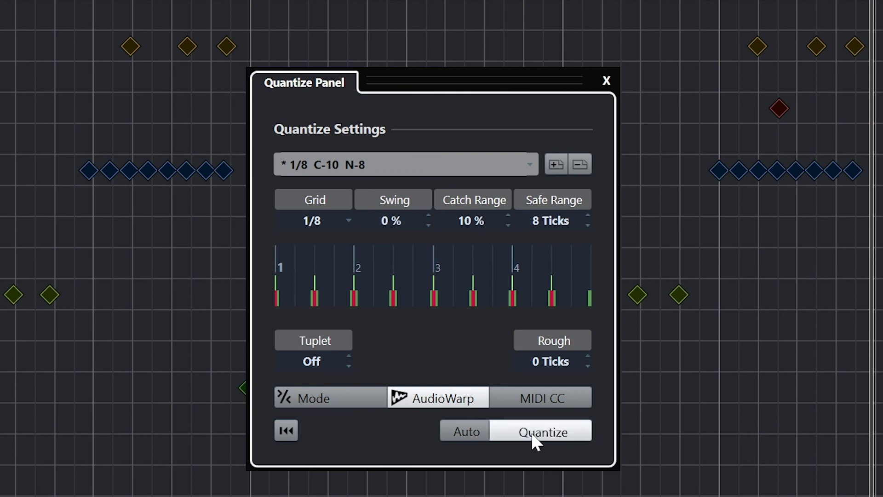
{"action": "left_click", "coordinate": [532, 432]}
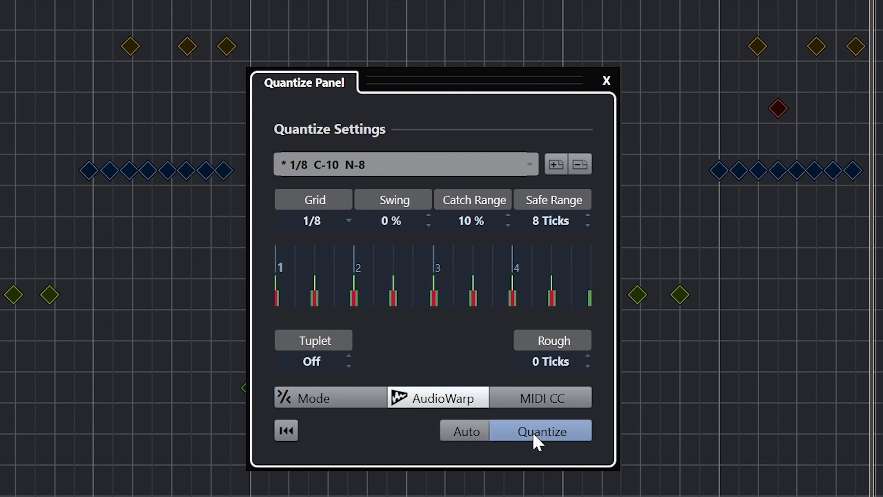
{"action": "left_click", "coordinate": [533, 432]}
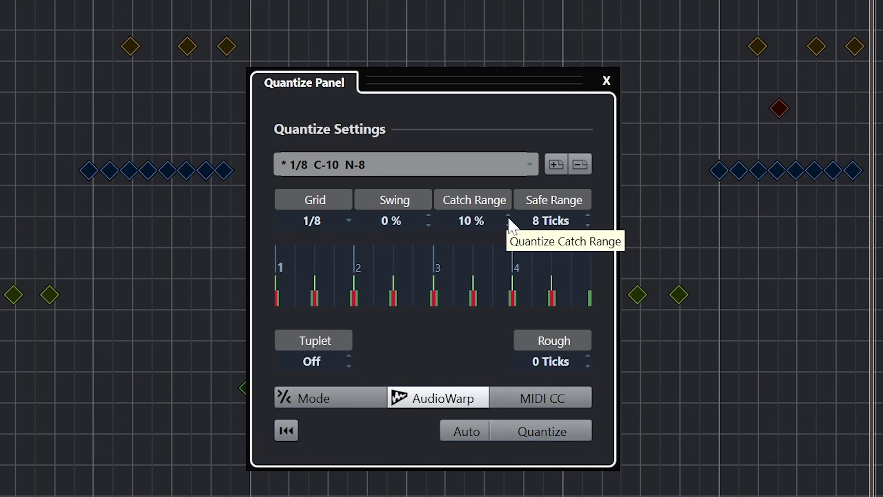
{"action": "scroll", "coordinate": [507, 215], "scroll_direction": "up", "scroll_amount": 7}
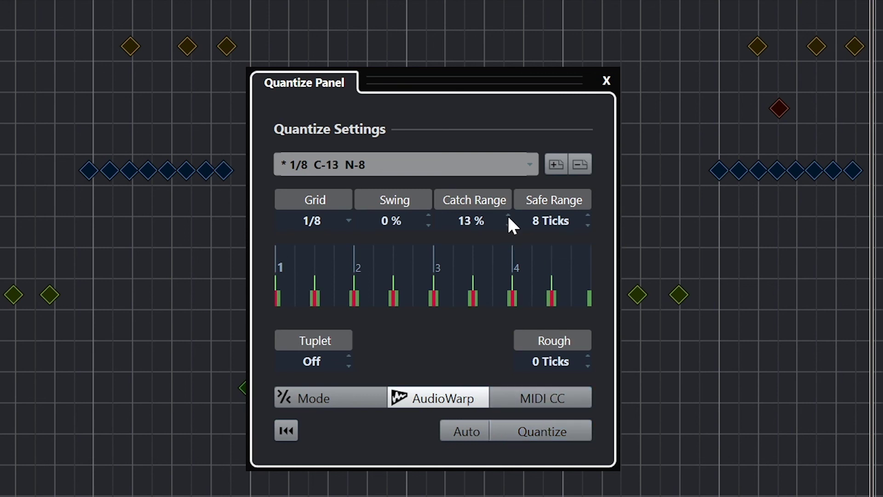
{"action": "left_click", "coordinate": [540, 426]}
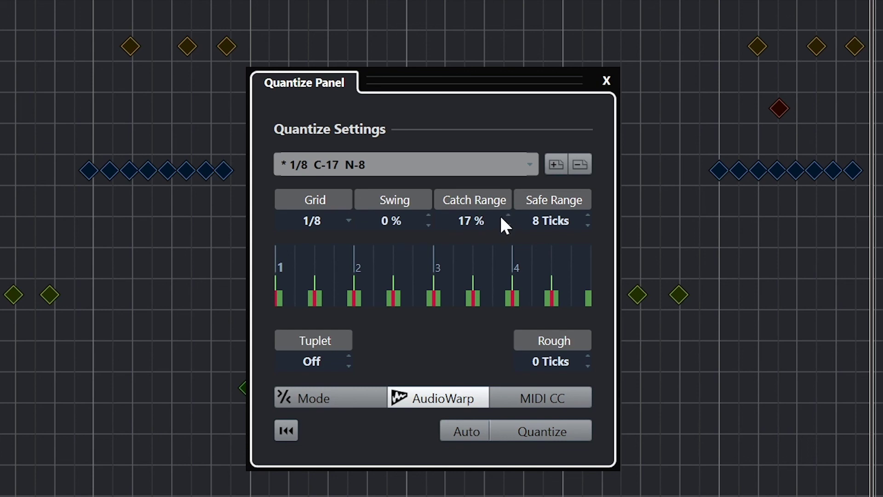
{"action": "scroll", "coordinate": [506, 216], "scroll_direction": "up", "scroll_amount": 6}
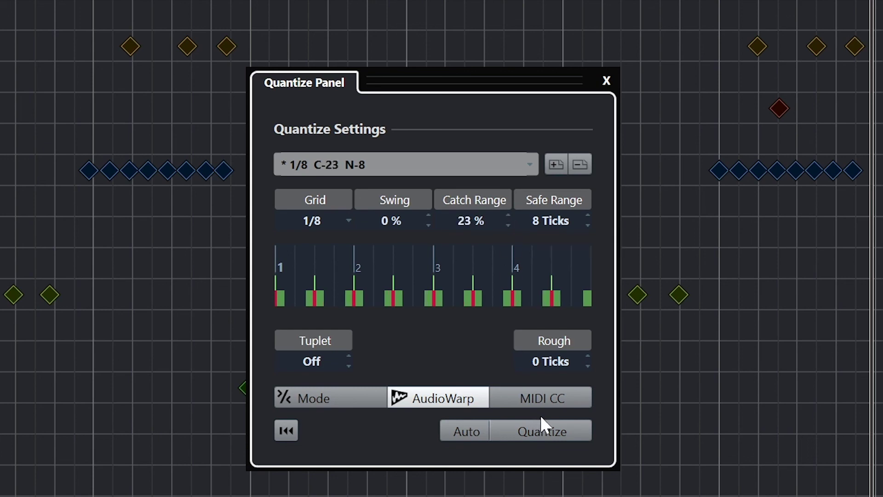